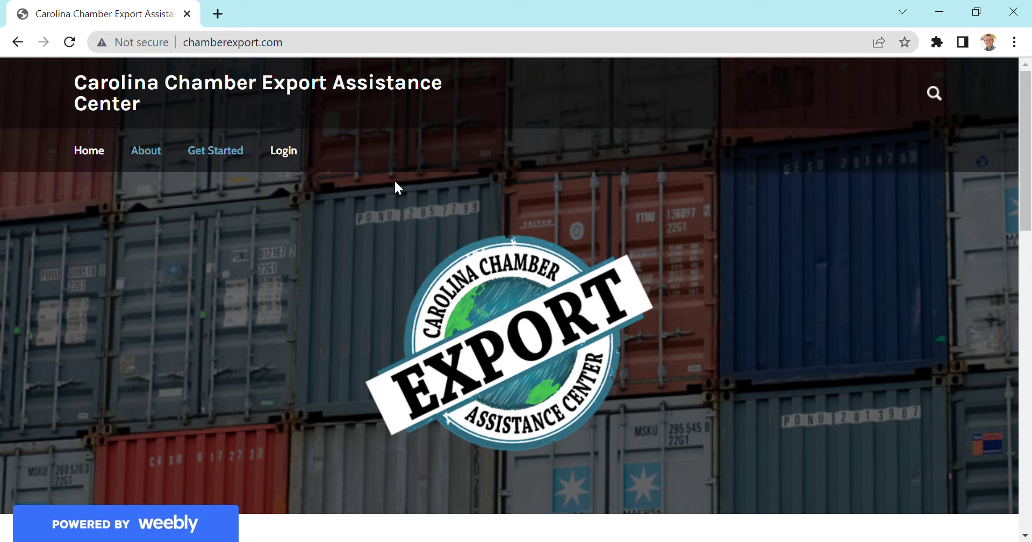
Step: Open the essCert login page from the Export Assistance Center site and log in with the account username and password
left_click(289, 156)
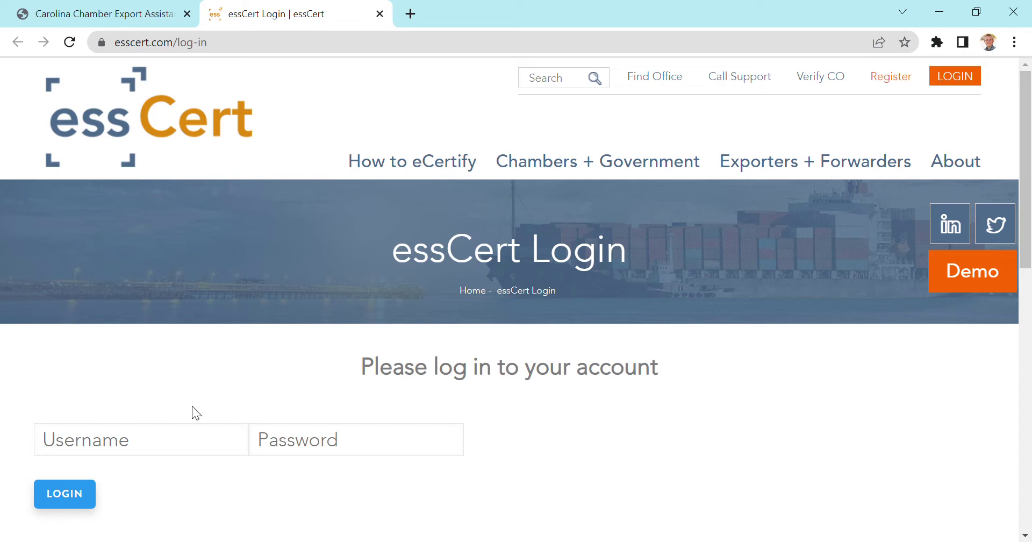
left_click(192, 449)
key("Down")
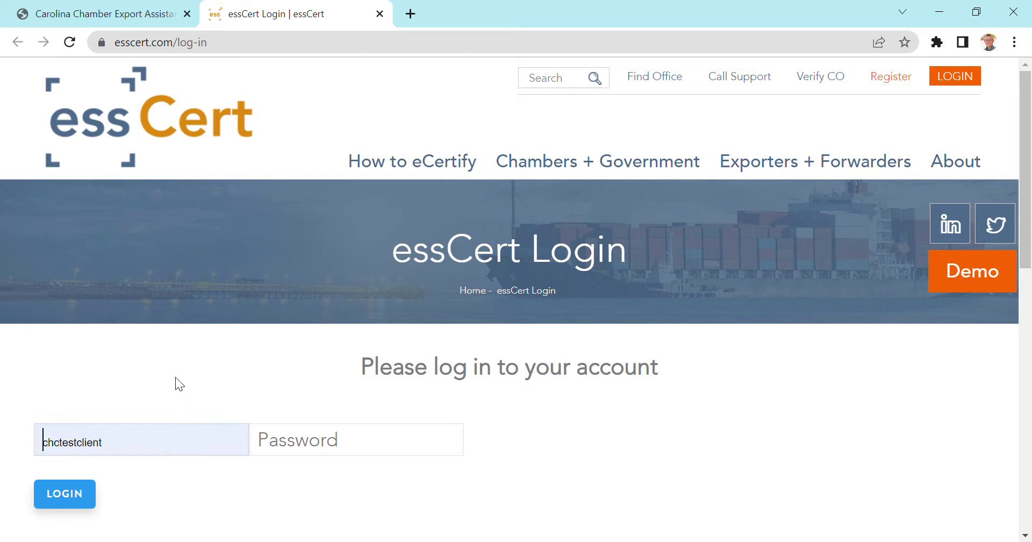
key("Return")
left_click(290, 448)
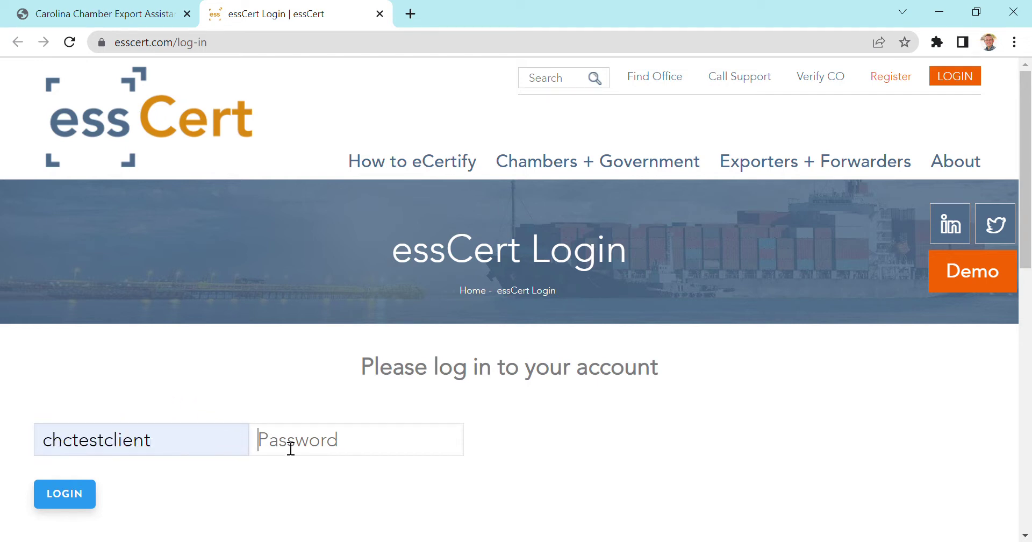
type("*******")
scroll(191, 475, "down", 2)
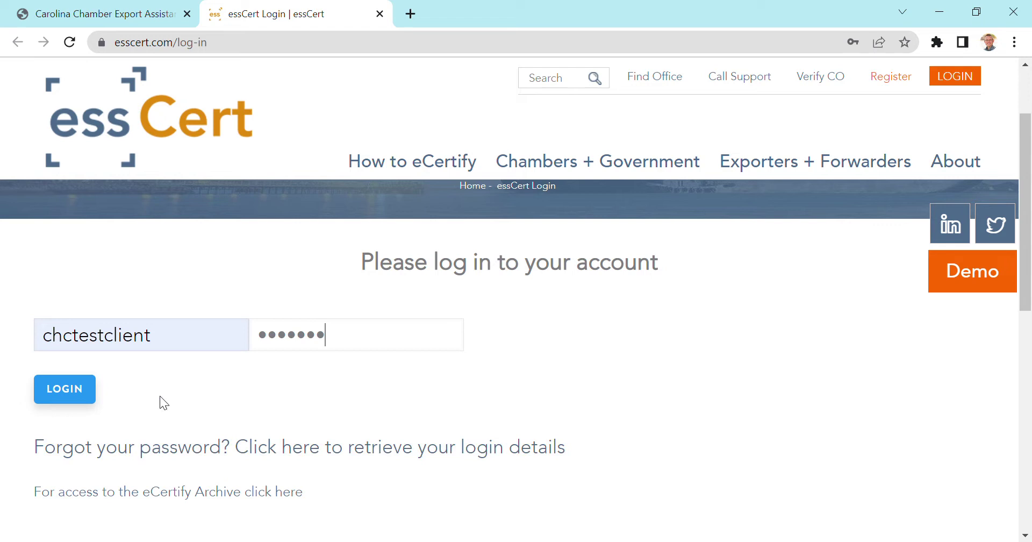
left_click(82, 393)
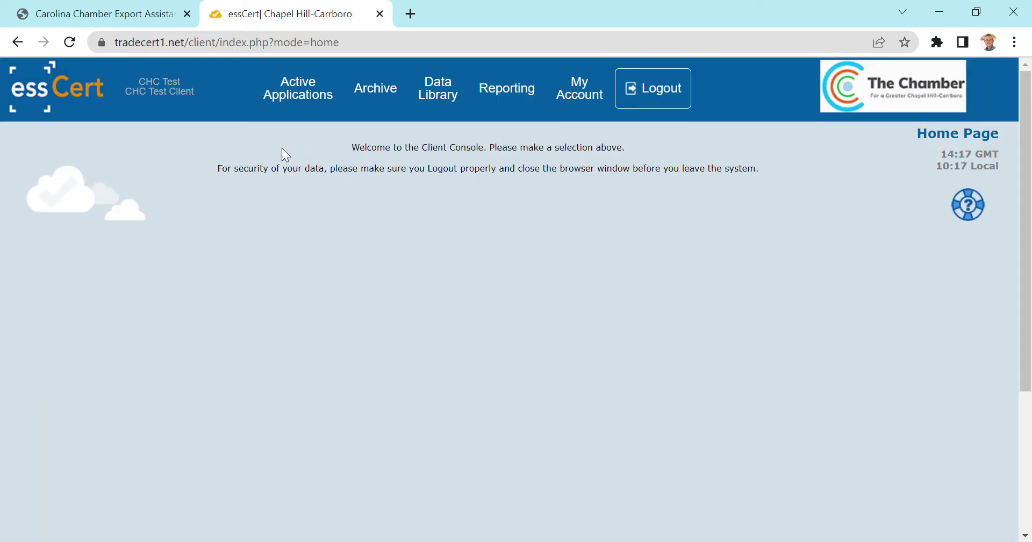
Step: Open the active applications and create a new online Certificate of Origin application
left_click(306, 98)
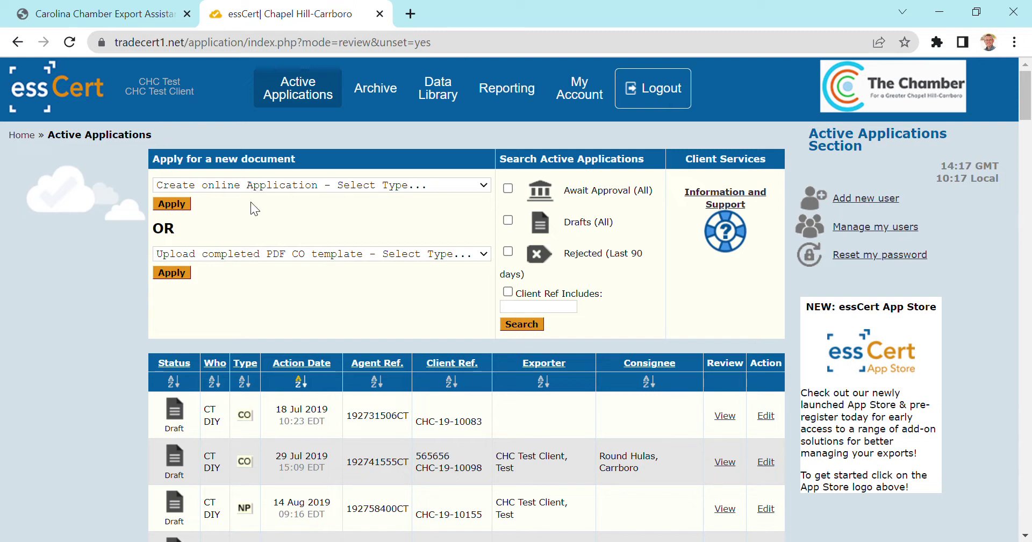
left_click(243, 225)
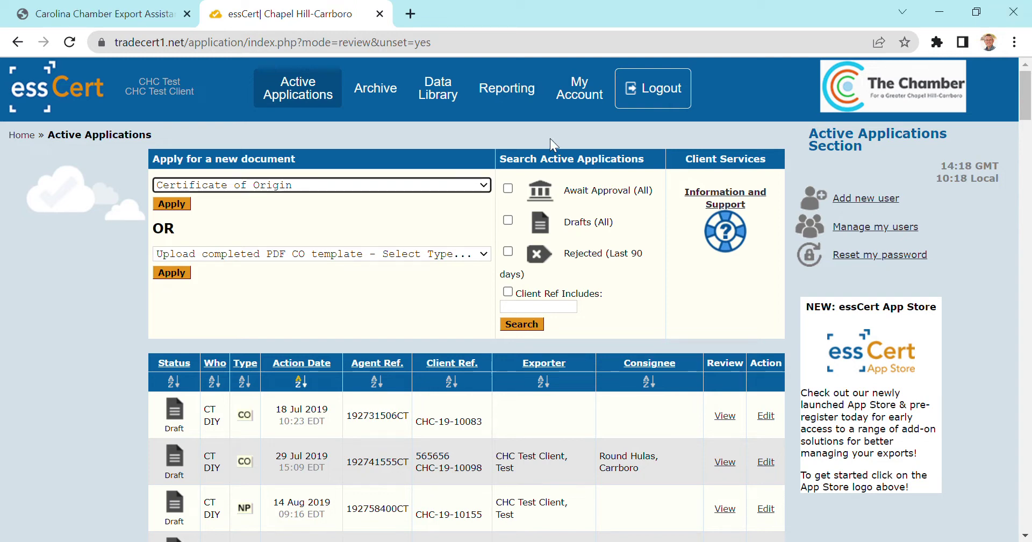
left_click(173, 205)
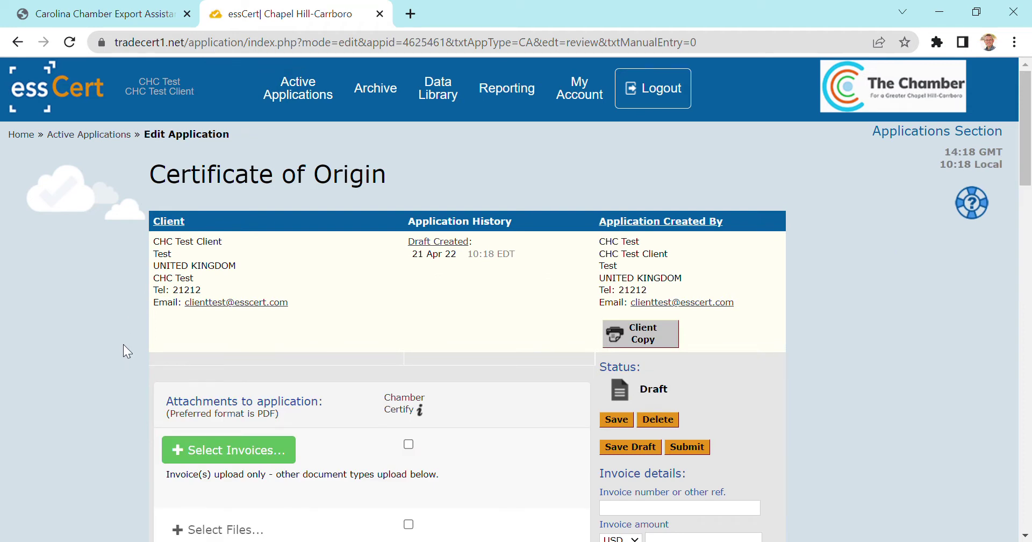
Step: Cancel a new consignor entry copied from the client profile and select Carrboro HulaHoop Co. as the consignor instead
scroll(124, 345, "down", 2)
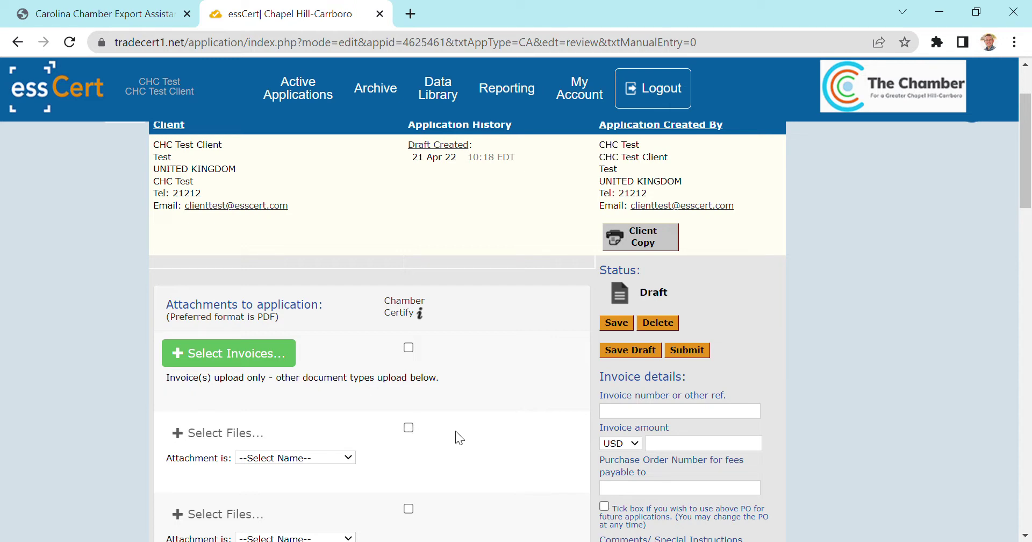
scroll(457, 433, "down", 5)
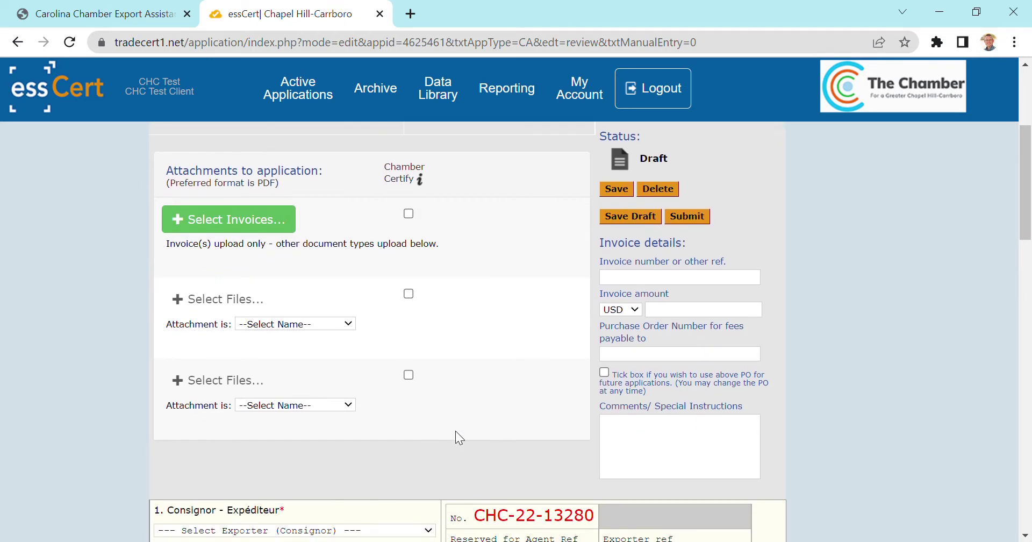
scroll(457, 433, "down", 2)
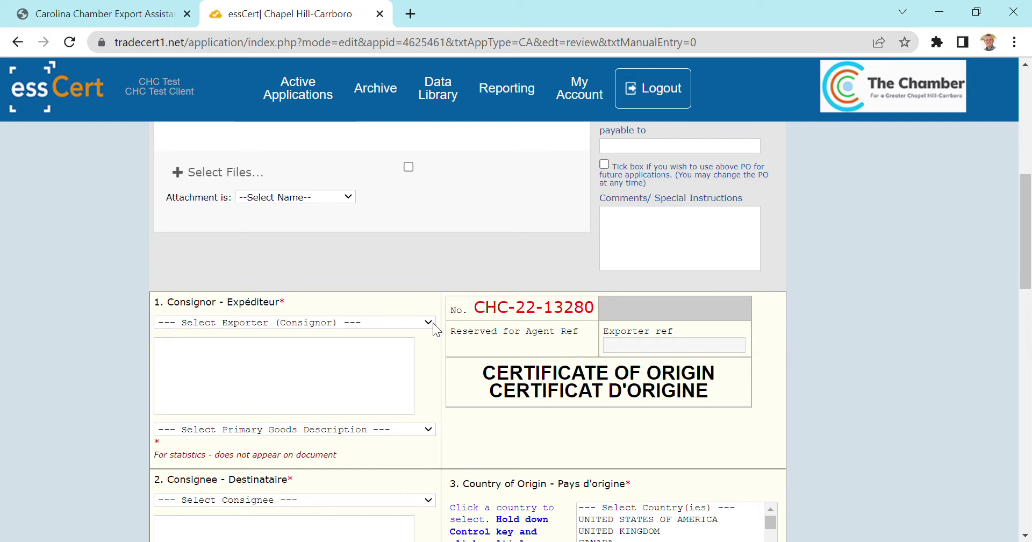
left_click(235, 352)
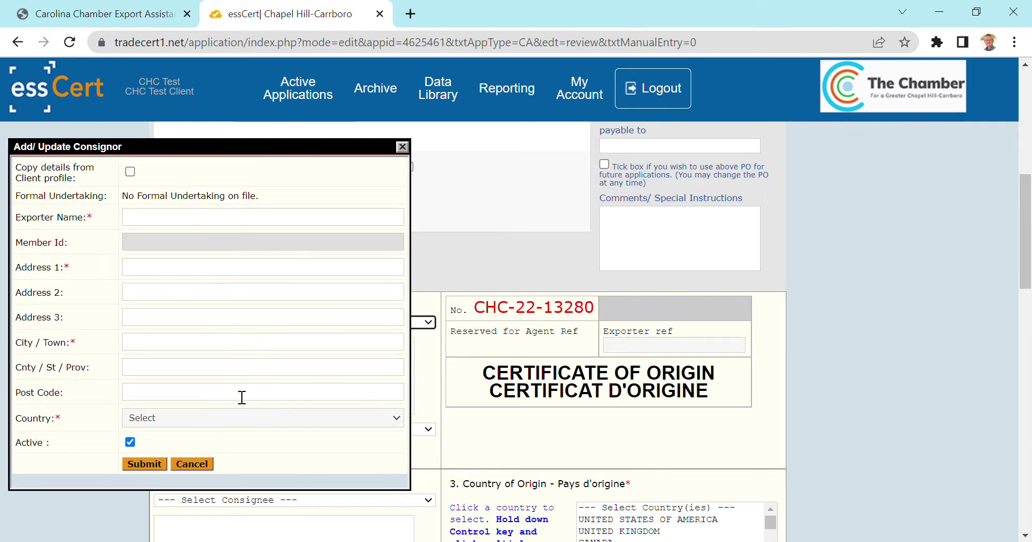
left_click(130, 172)
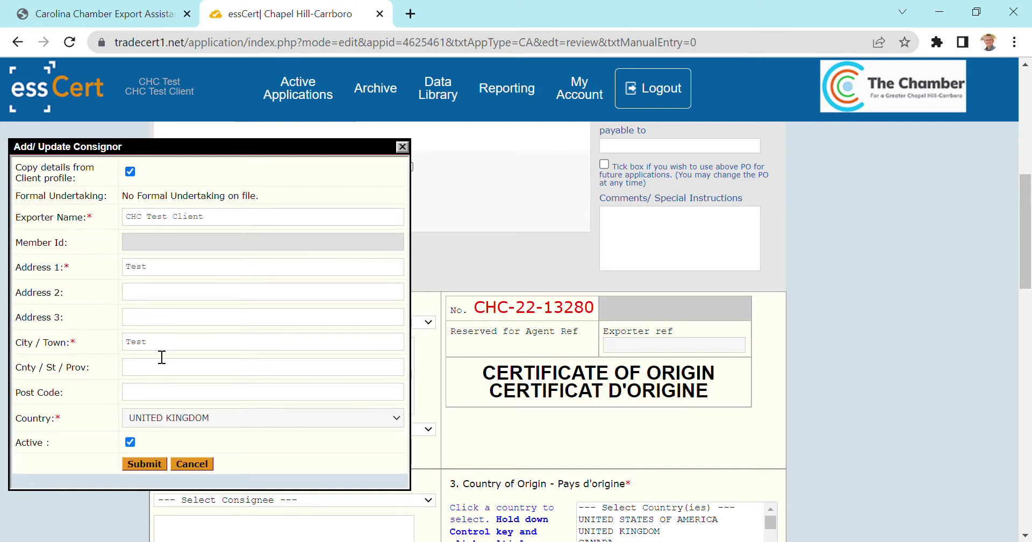
left_click(178, 465)
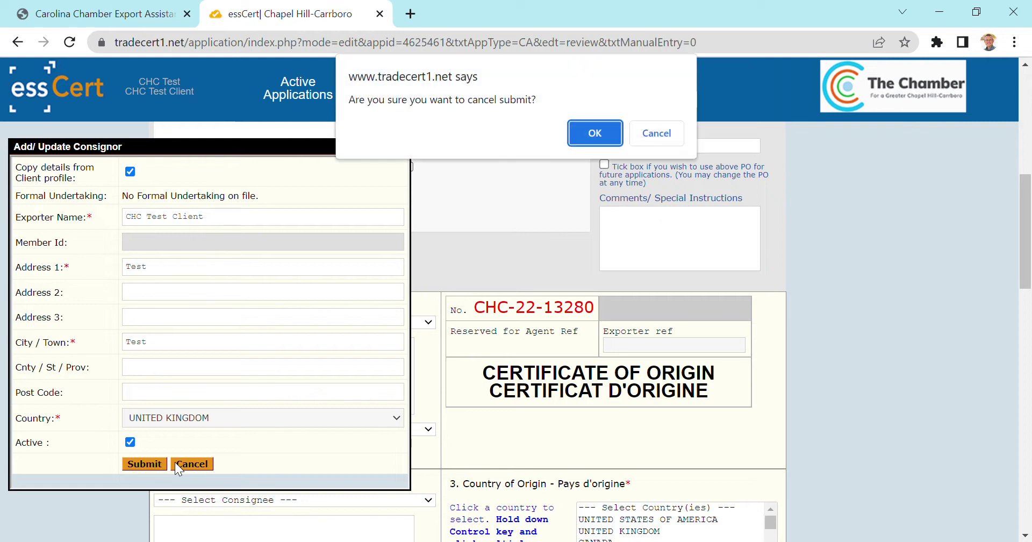
left_click(578, 140)
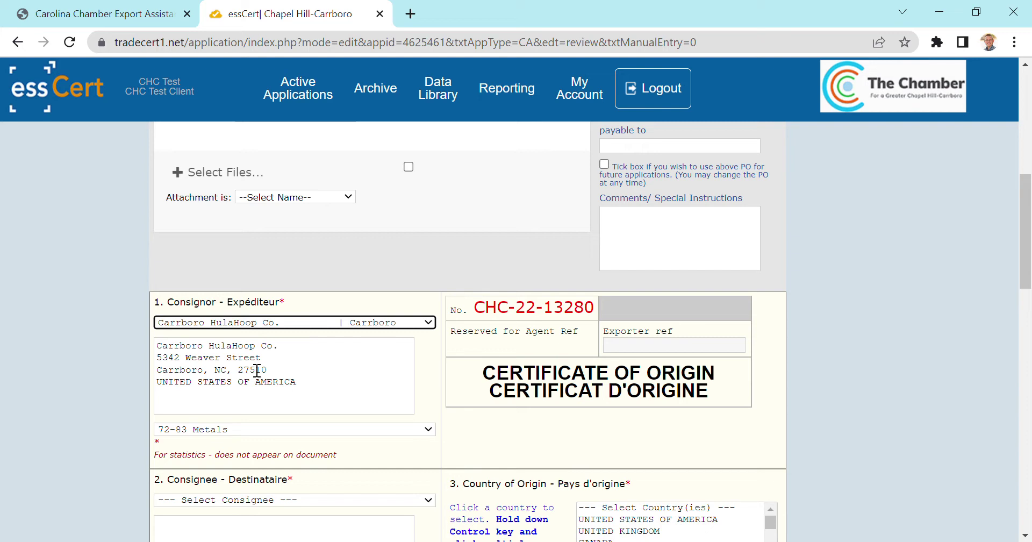
Step: Choose 72-83 Metals as the primary goods description and Hooping International in Dubai as the consignee
scroll(257, 371, "down", 2)
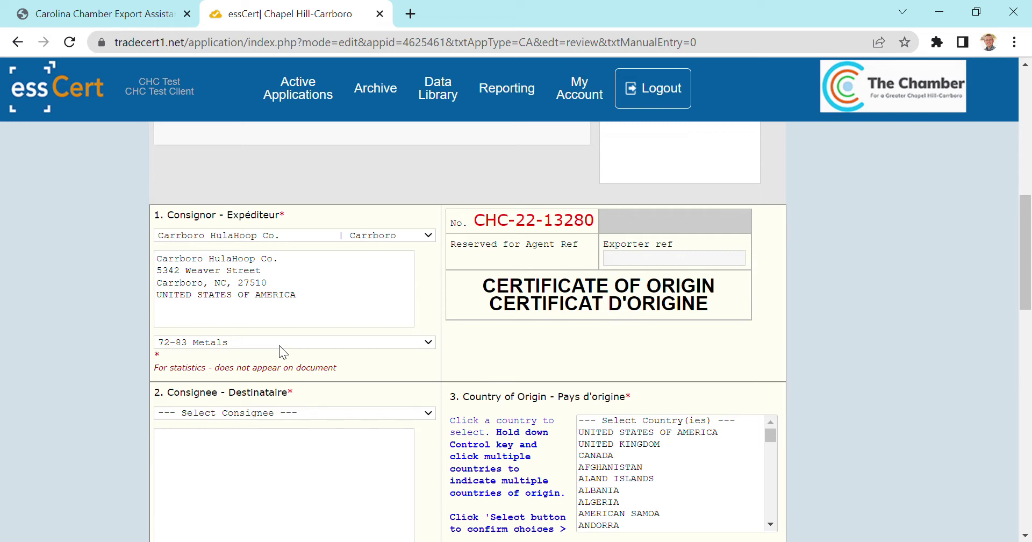
left_click(279, 345)
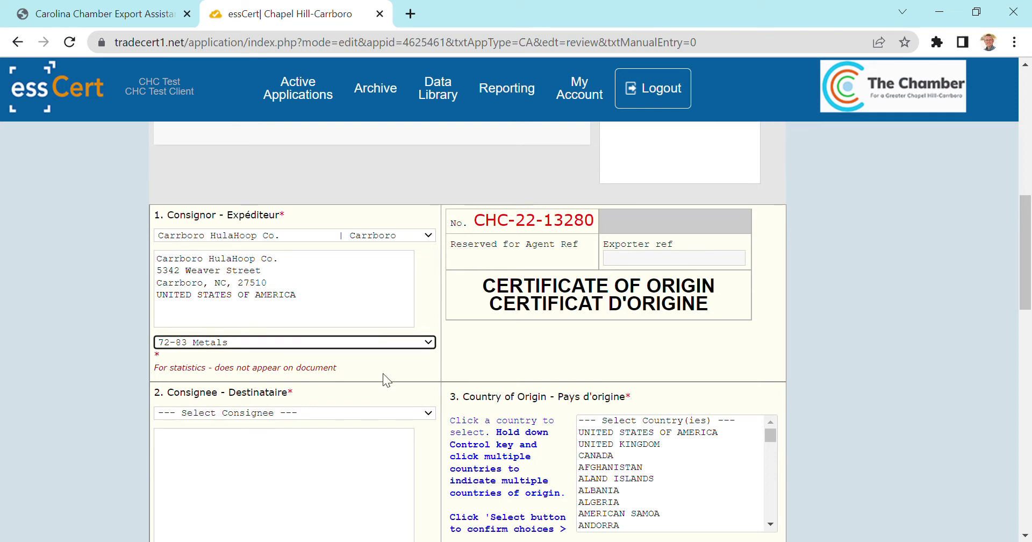
scroll(383, 373, "down", 1)
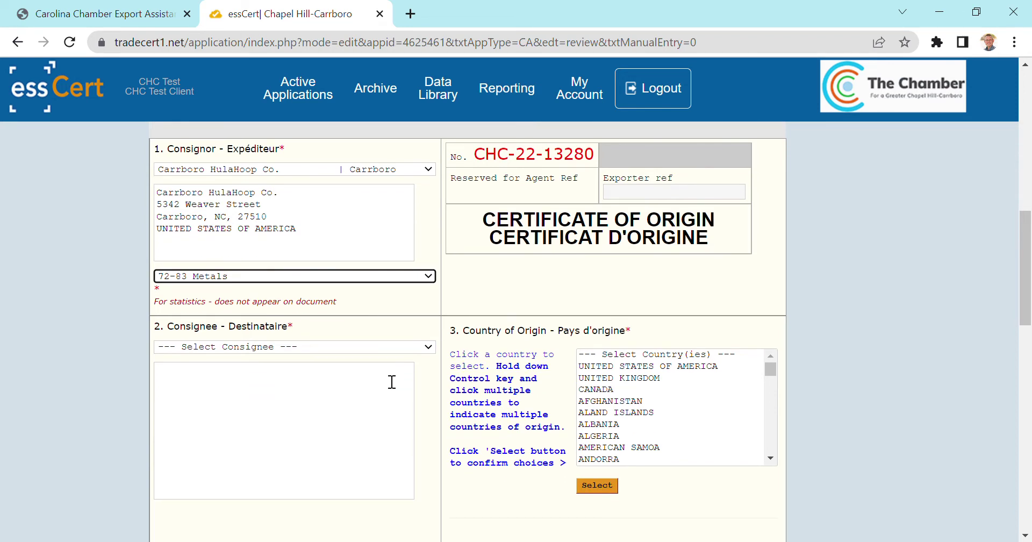
left_click(418, 352)
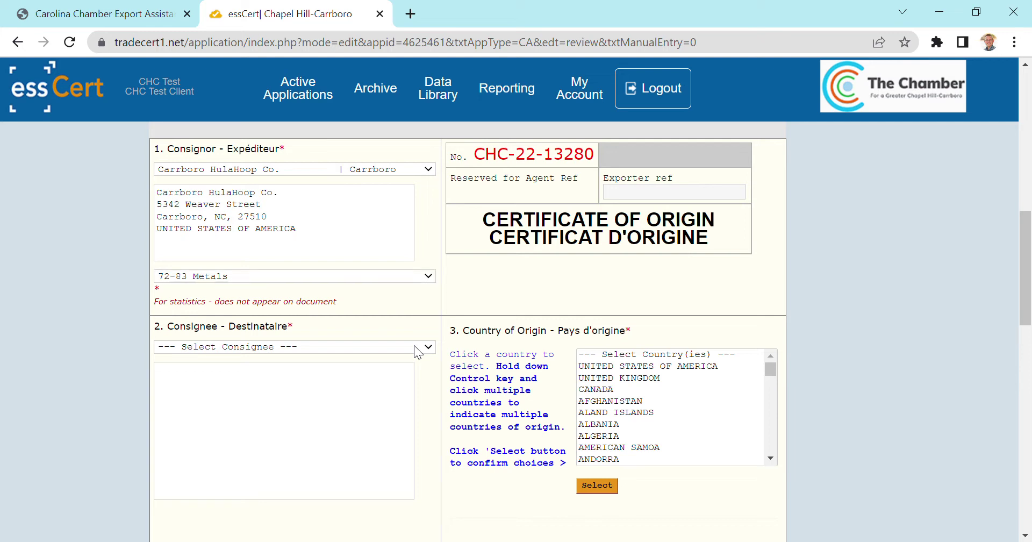
left_click(260, 392)
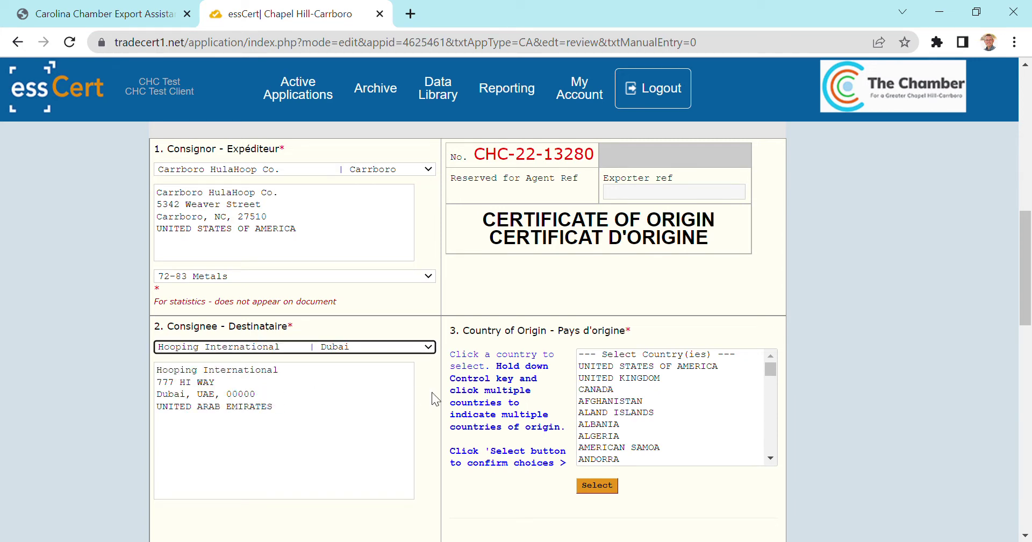
Step: Set Canada, Albania and Algeria as the countries of origin
scroll(432, 398, "down", 1)
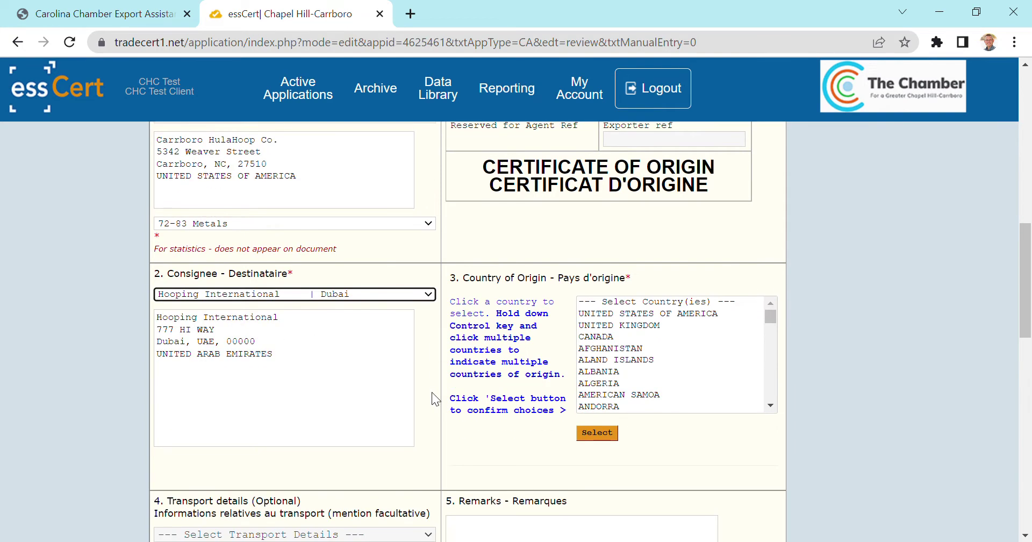
left_click(627, 334)
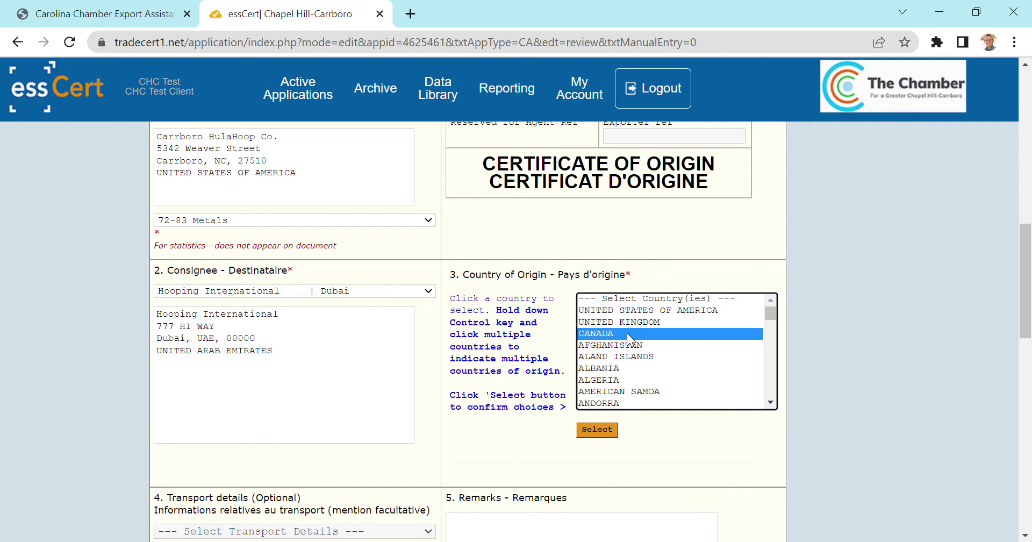
left_click(613, 368, "ctrl")
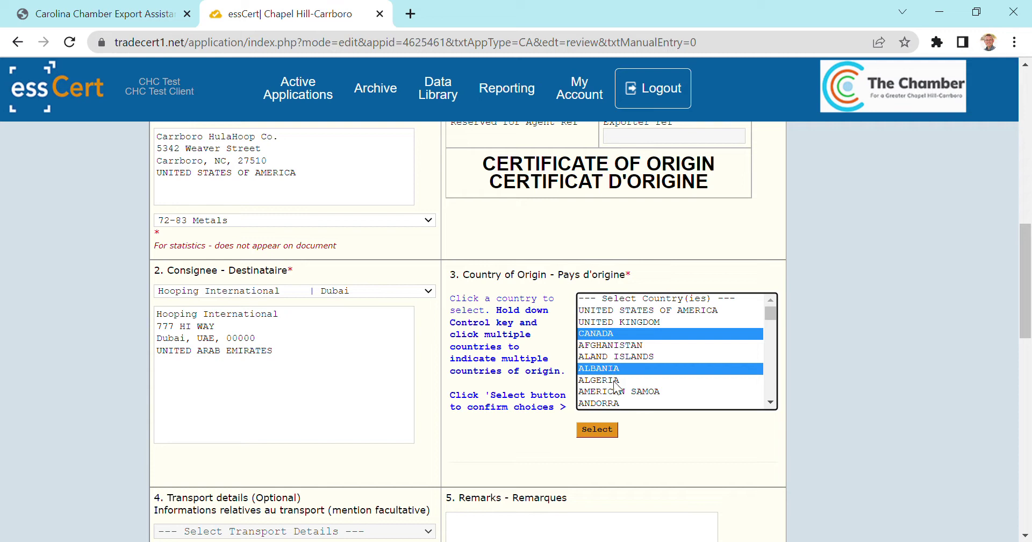
left_click(614, 379, "ctrl")
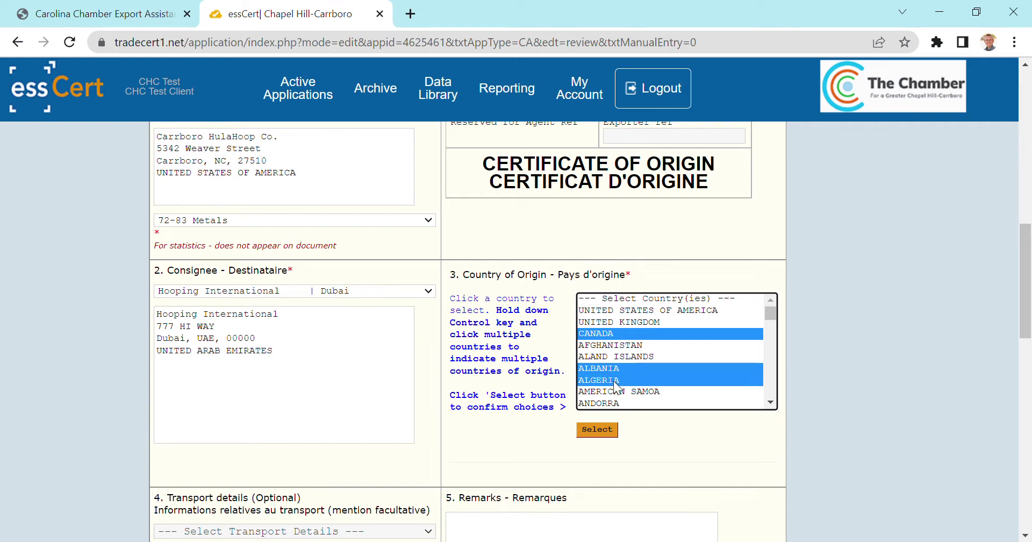
left_click(611, 437)
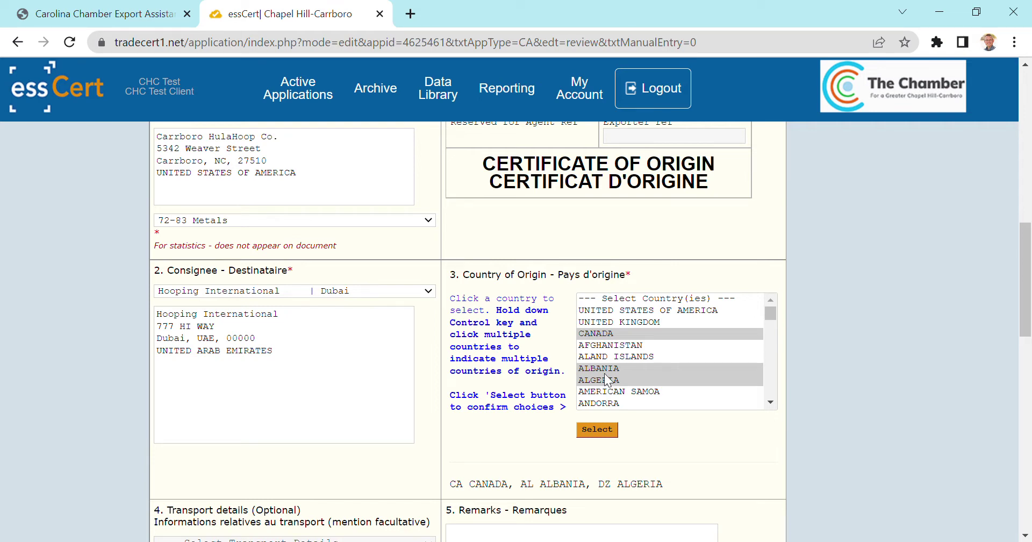
Step: Change the country of origin selection to Canada only
left_click(625, 334)
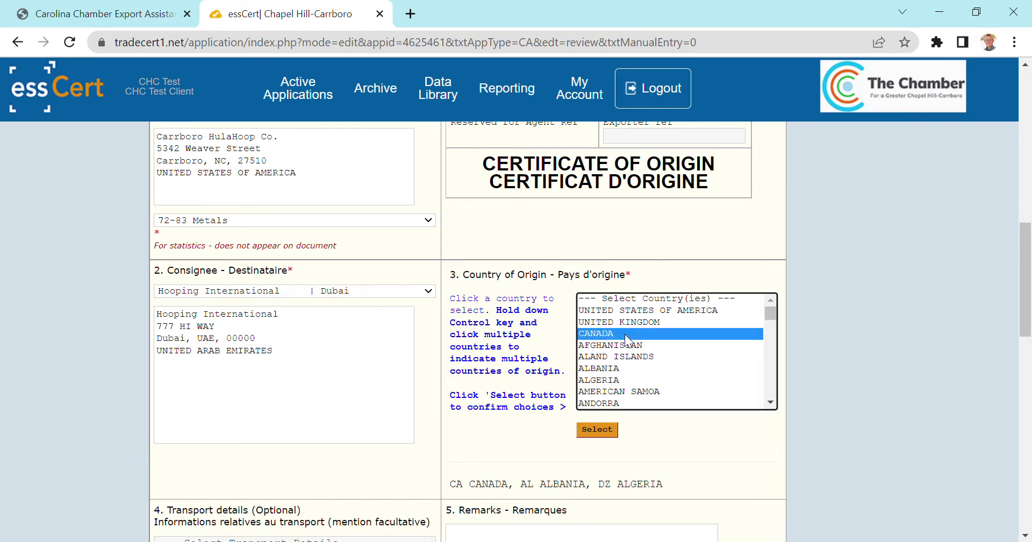
left_click(606, 432)
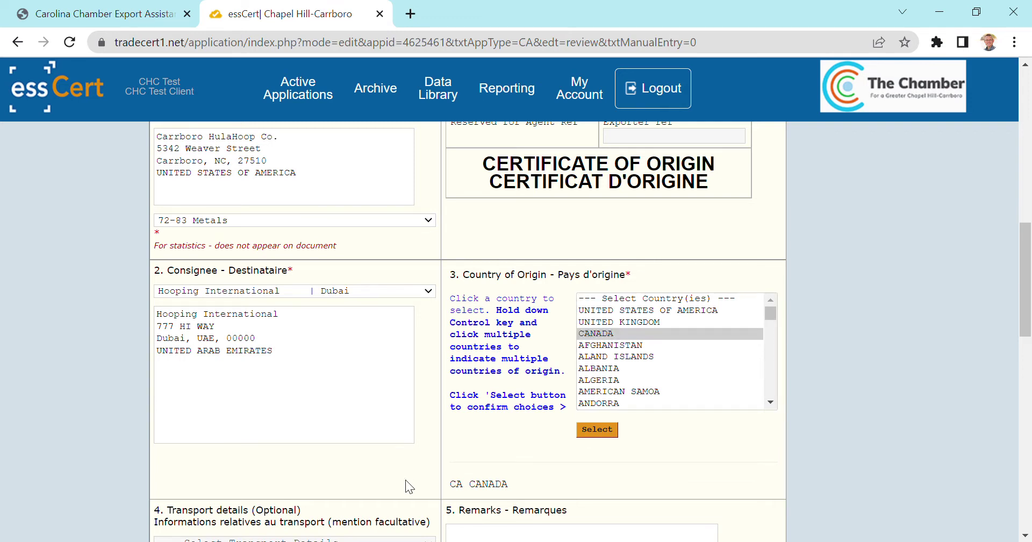
Step: Set the transport details to By Air Freight and append "AWB# 6789" to the text
scroll(406, 481, "down", 4)
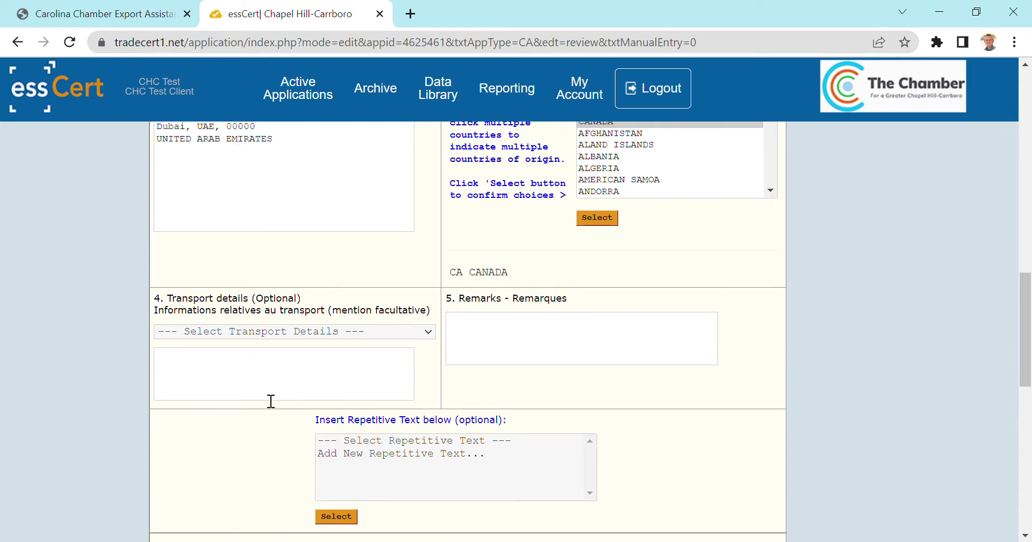
left_click(325, 336)
left_click(327, 340)
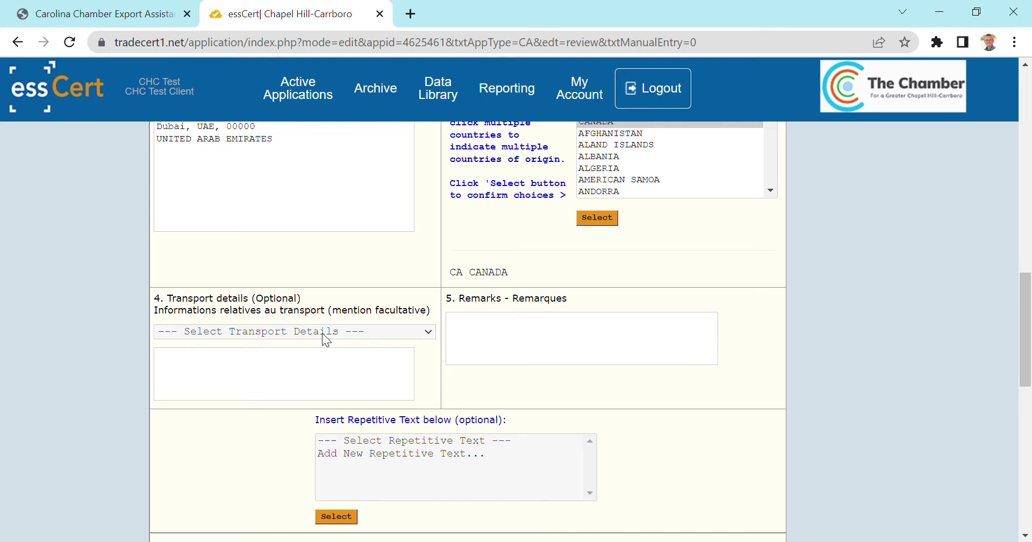
left_click(342, 362)
type("AWB")
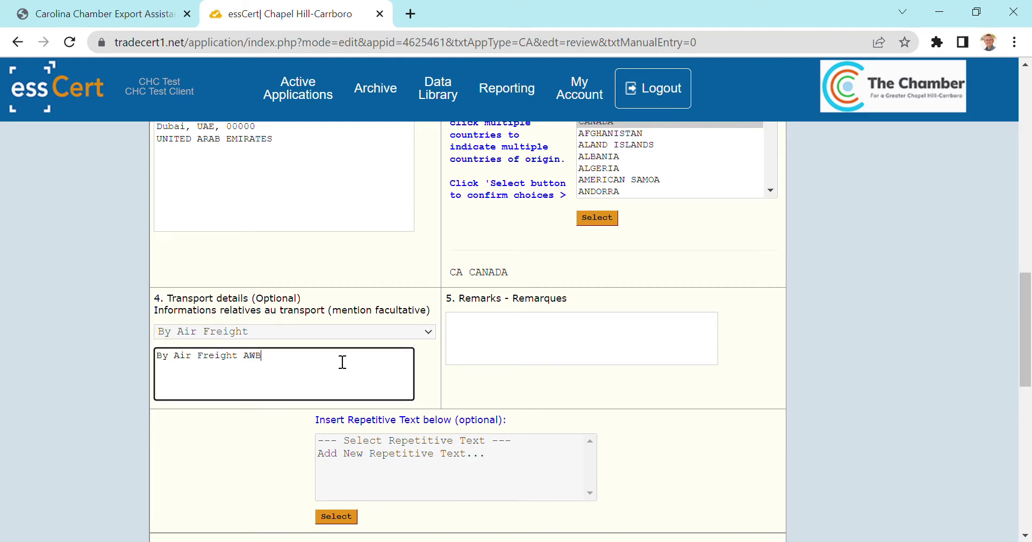
type("# 6789")
Step: Review the remarks, repetitive text, goods description, and quantity and weight sections of the certificate form
left_click(500, 338)
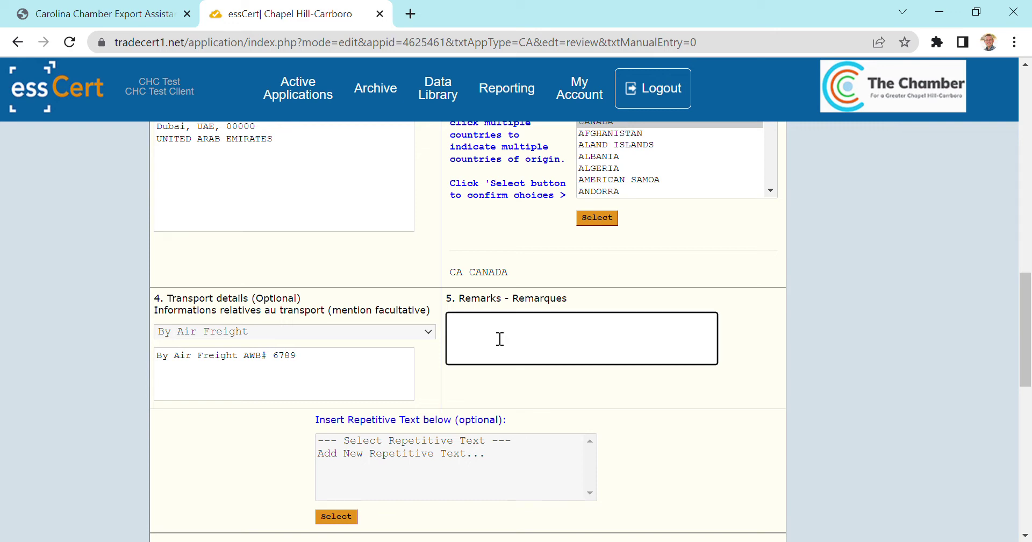
scroll(500, 338, "down", 1)
scroll(500, 339, "down", 1)
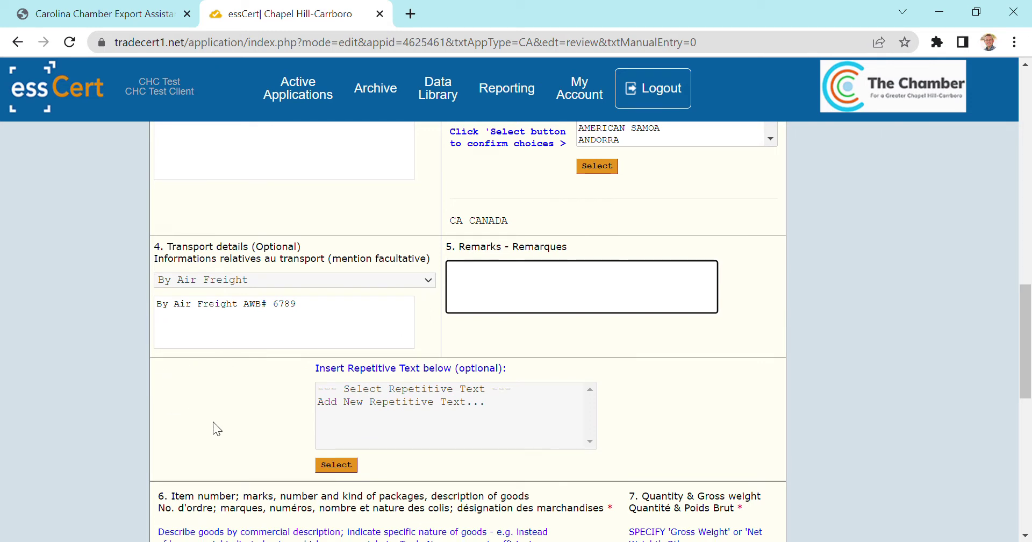
scroll(214, 423, "down", 2)
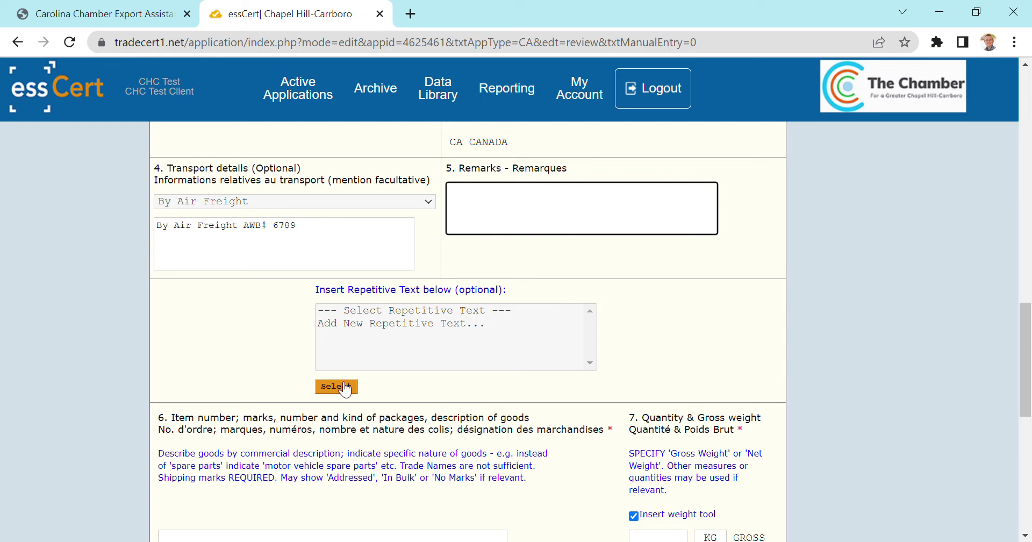
scroll(261, 381, "down", 2)
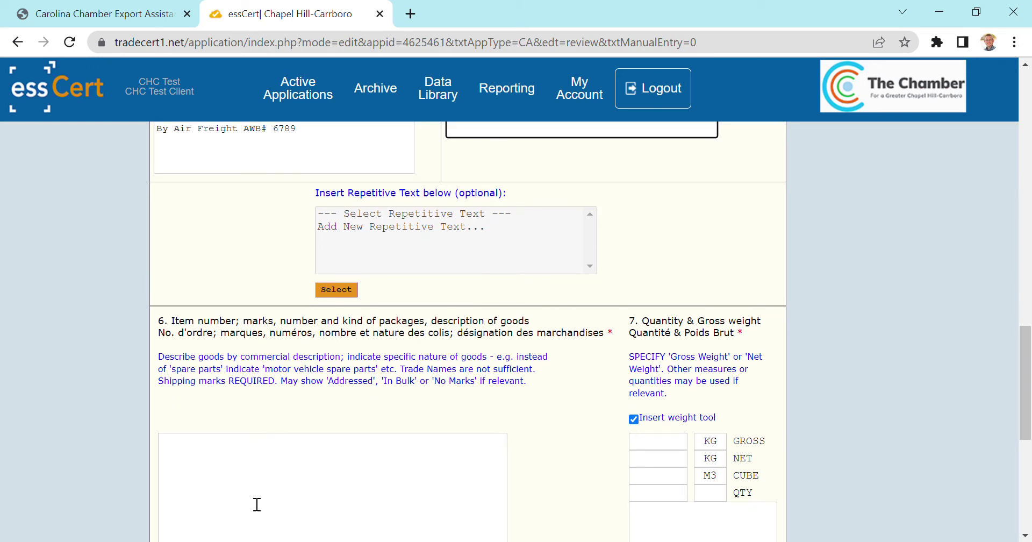
scroll(257, 504, "down", 1)
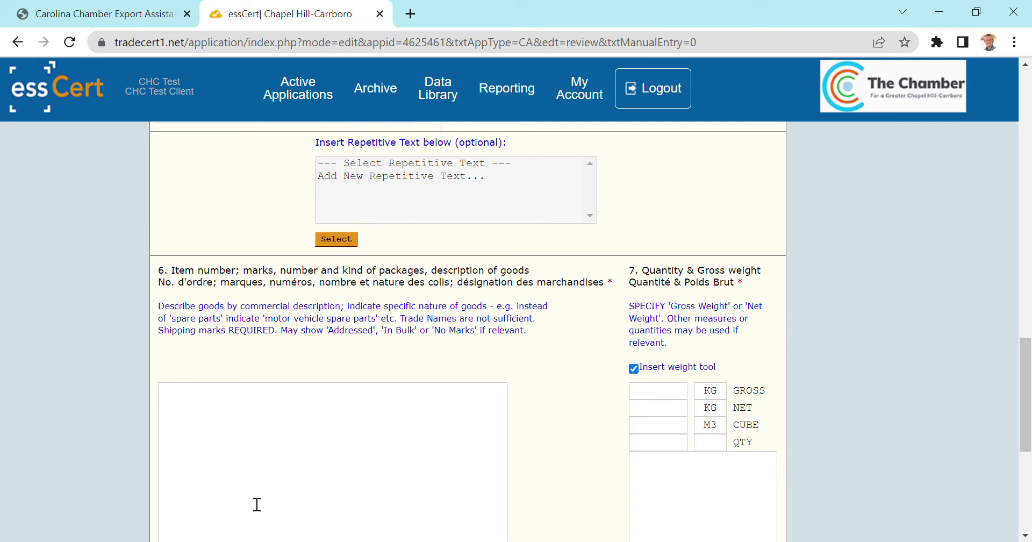
Step: Describe the goods as "Product 1476 Hula Hoop Decorations 3 Boxes" and, after a blank line, "Product 3475 Hula Hoop Glue 4 bottles"
left_click(254, 455)
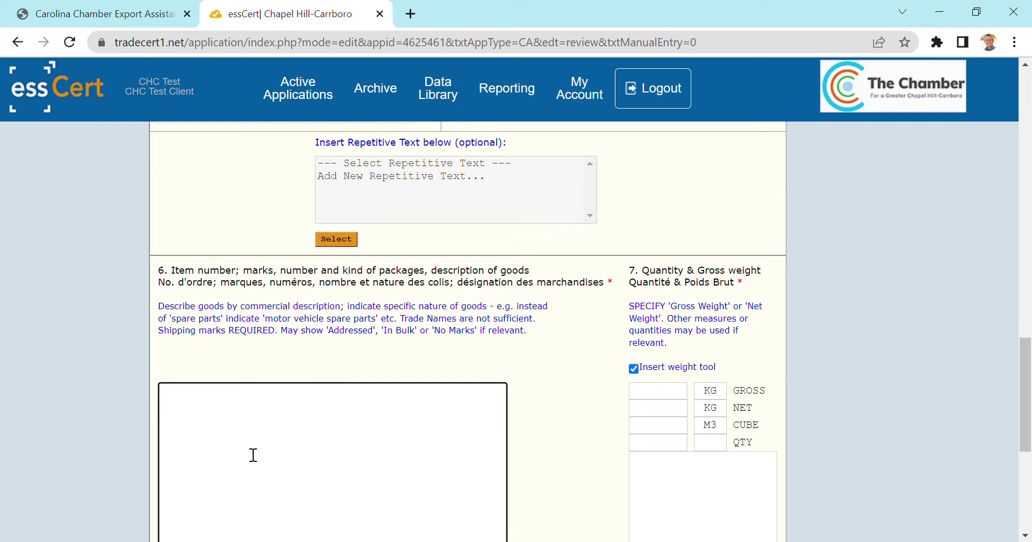
type("Product 14676 Hula Hoop Decora")
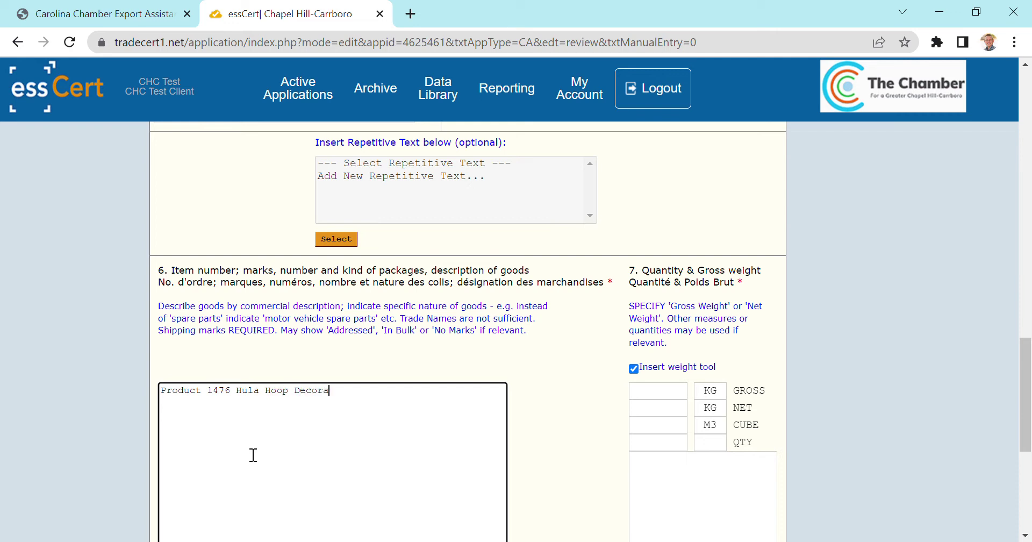
type("tions 3 Boxes")
key("Return")
type("Product")
type("3475 Hula")
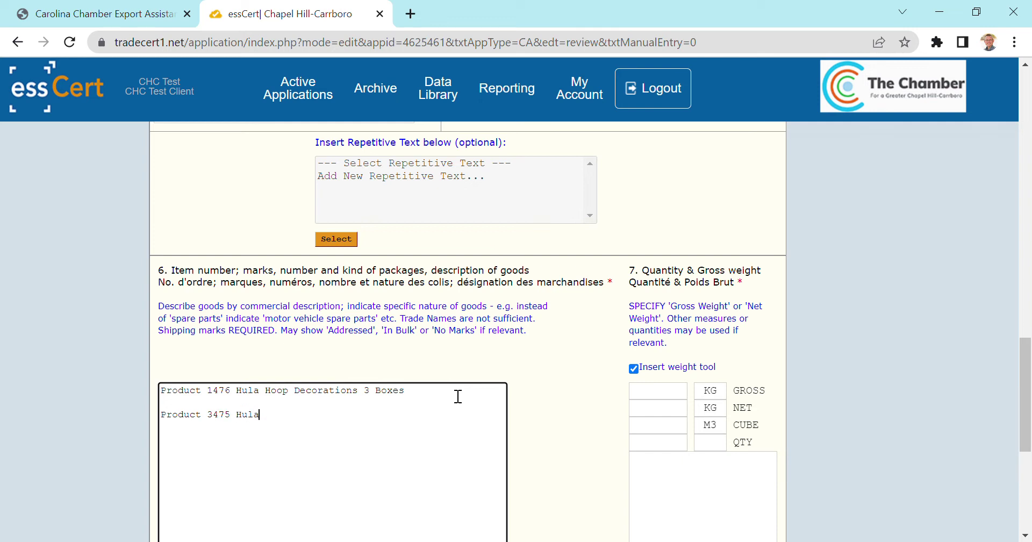
type(" Hoop Glue 4 bottles")
scroll(458, 396, "down", 1)
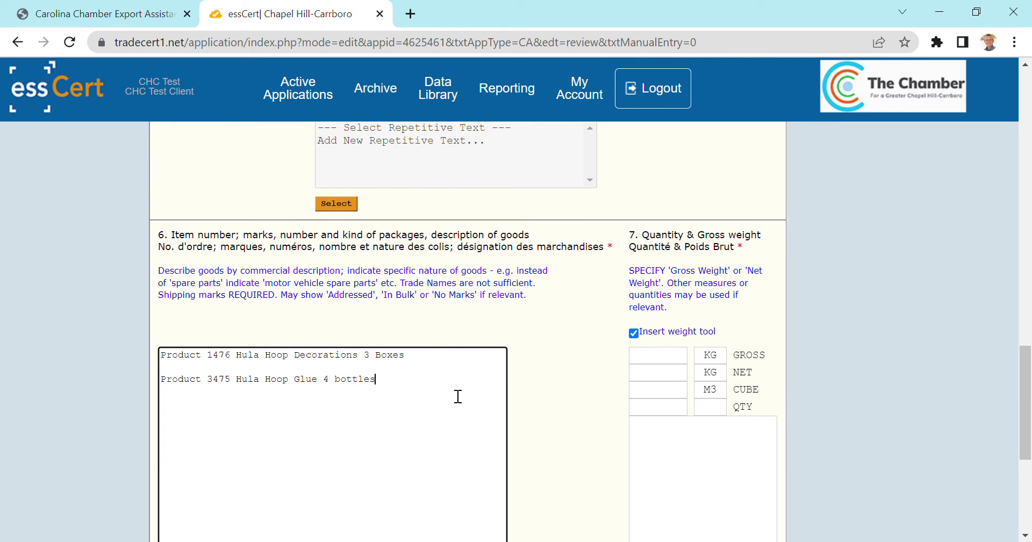
Step: Turn off the weight tool and enter "2 crates" and "Gross Wt. 42 KG" on separate lines as the quantity and gross weight
scroll(458, 396, "down", 2)
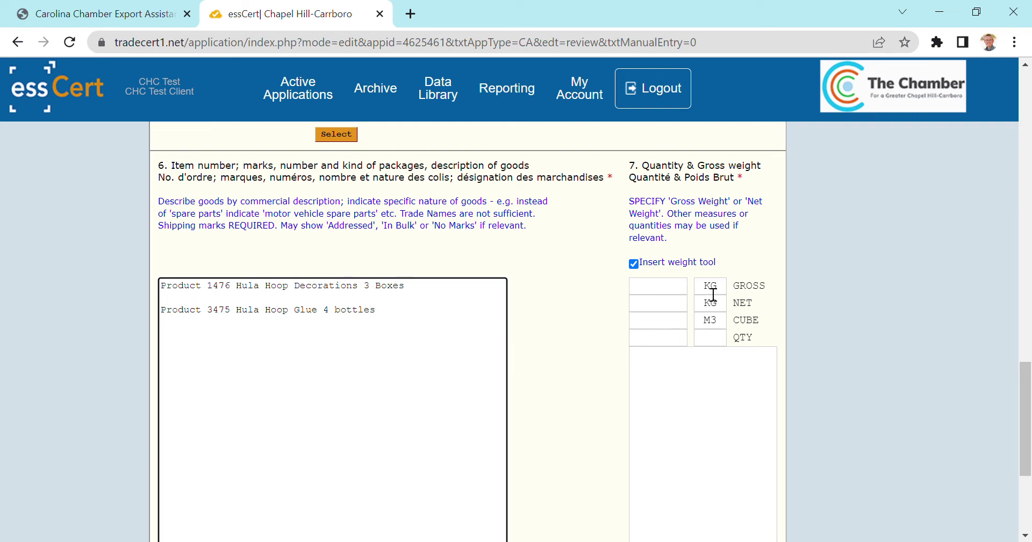
left_click(634, 264)
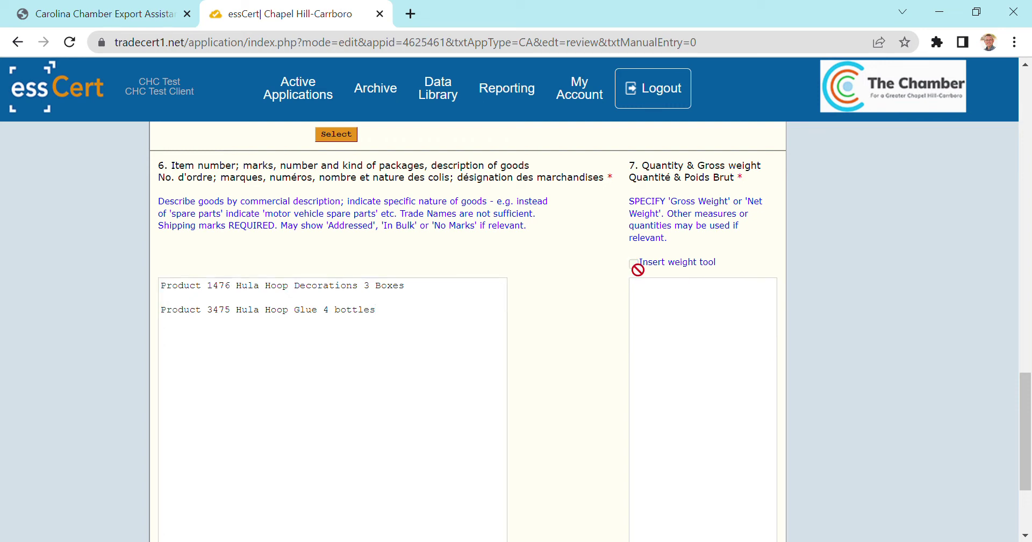
left_click(654, 293)
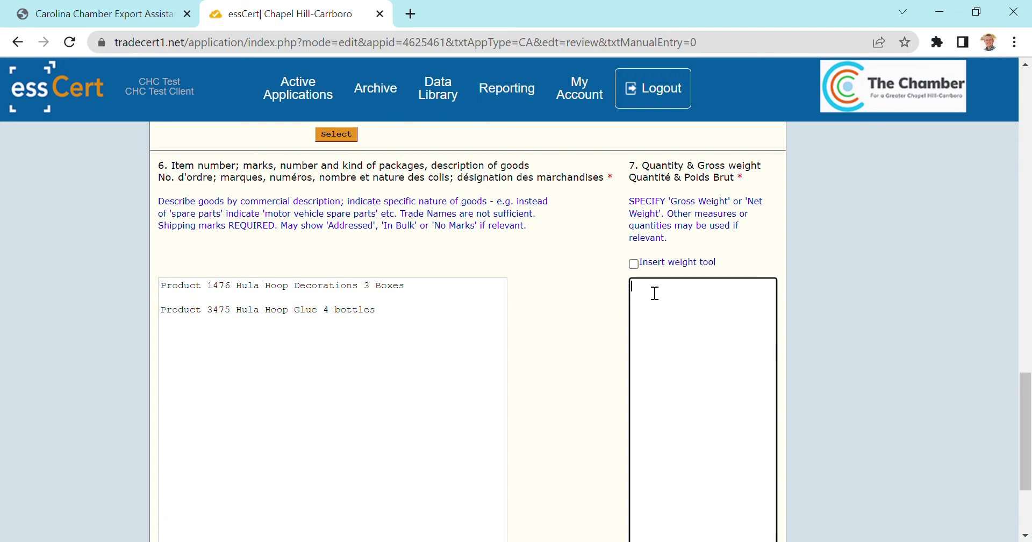
type("2 crate")
type("s ")
type("Gross")
type(" Wt")
type(". 42")
type(" KG")
scroll(600, 341, "down", 2)
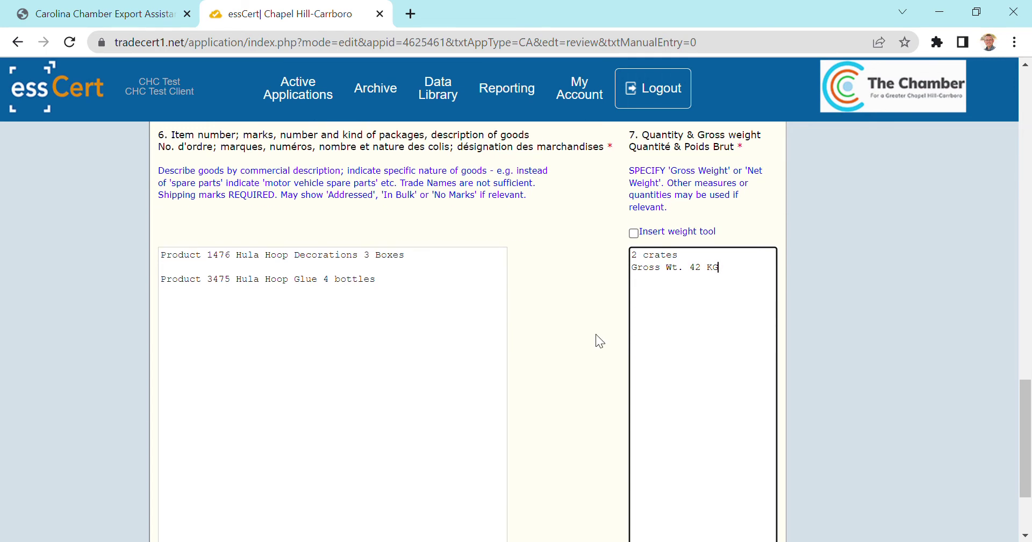
Step: Enter the purchase order number as the exporter reference on the certificate
scroll(599, 341, "up", 6)
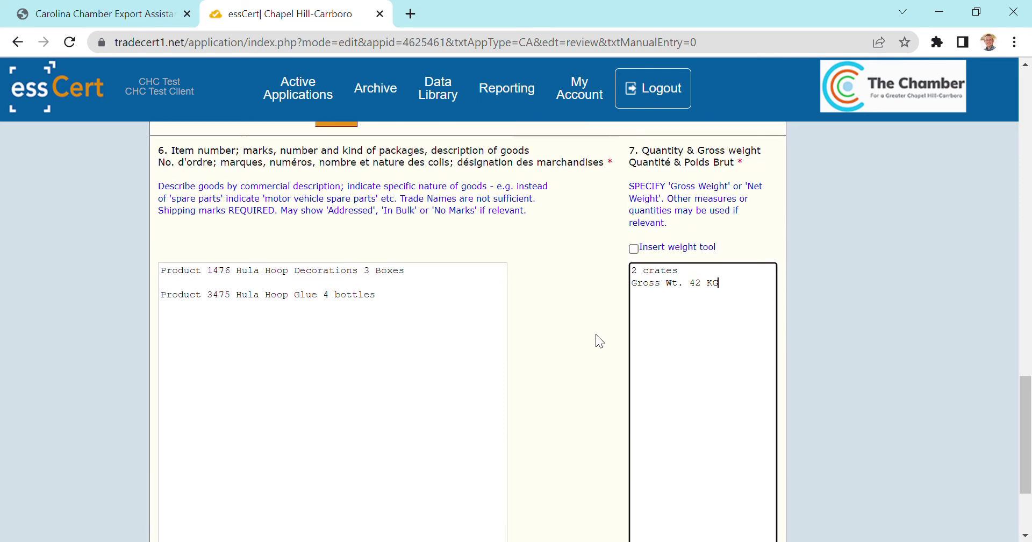
scroll(596, 334, "up", 8)
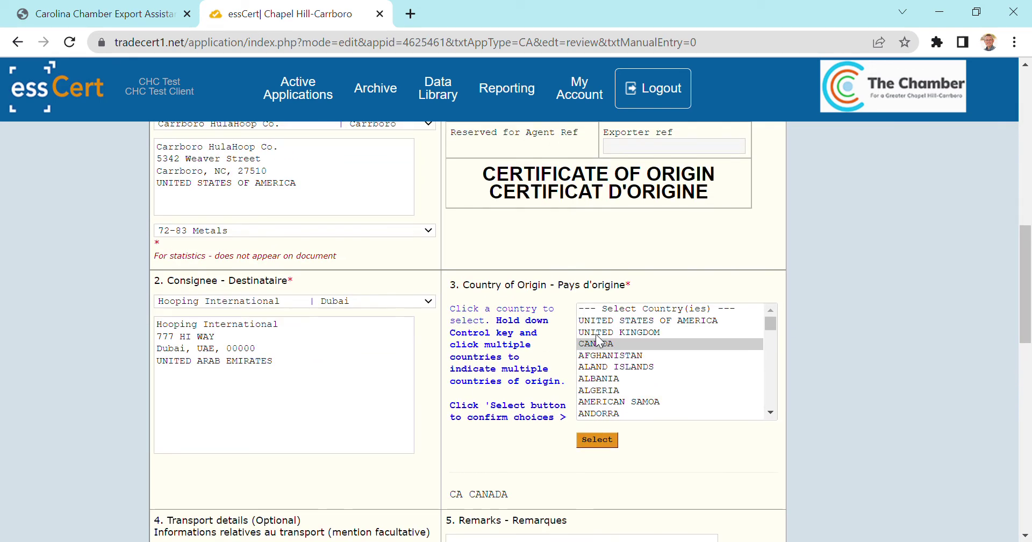
left_click(641, 291)
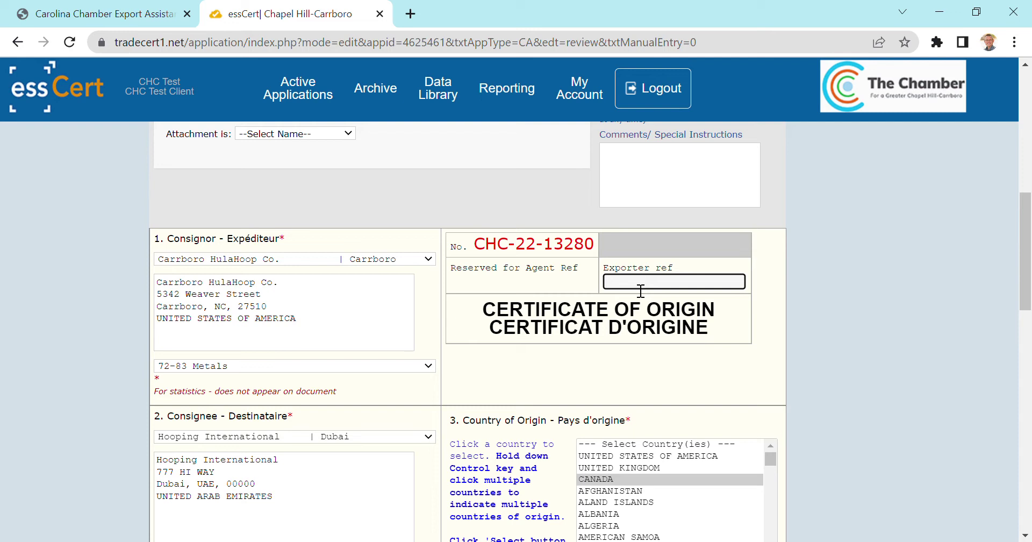
type("PO67823")
Step: Submit the application and choose the Exporter Prints/DIY processing option with credit card payment
scroll(736, 293, "up", 2)
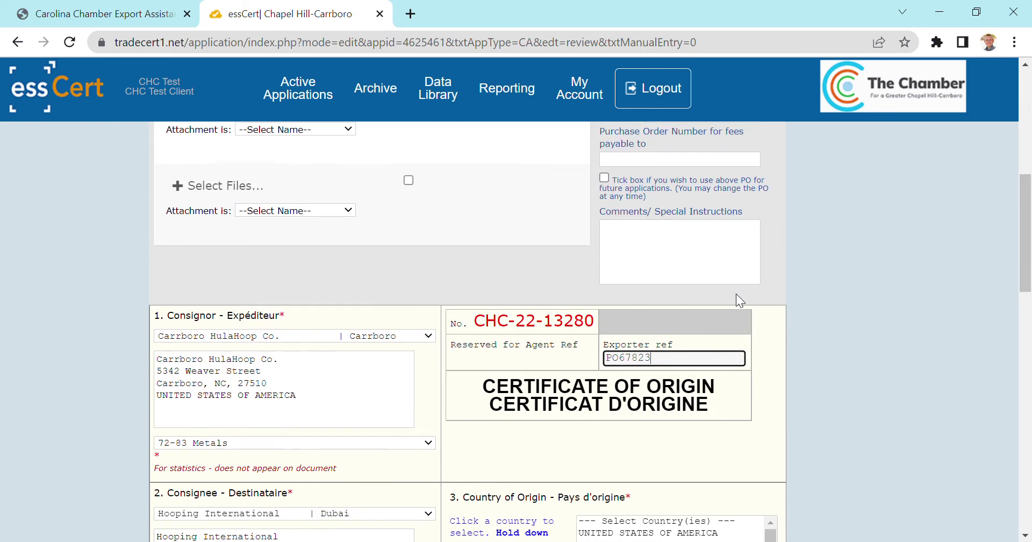
scroll(737, 293, "up", 5)
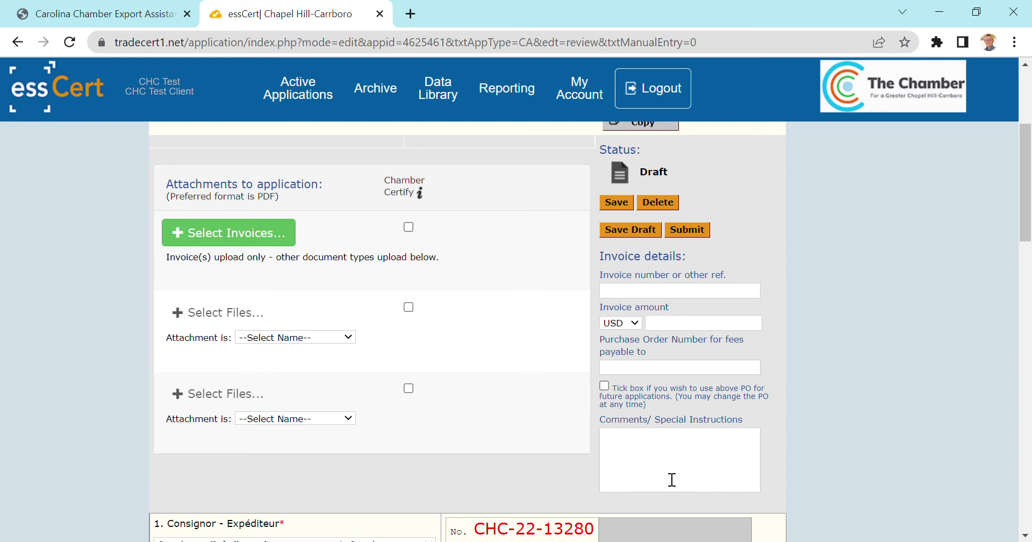
left_click(699, 232)
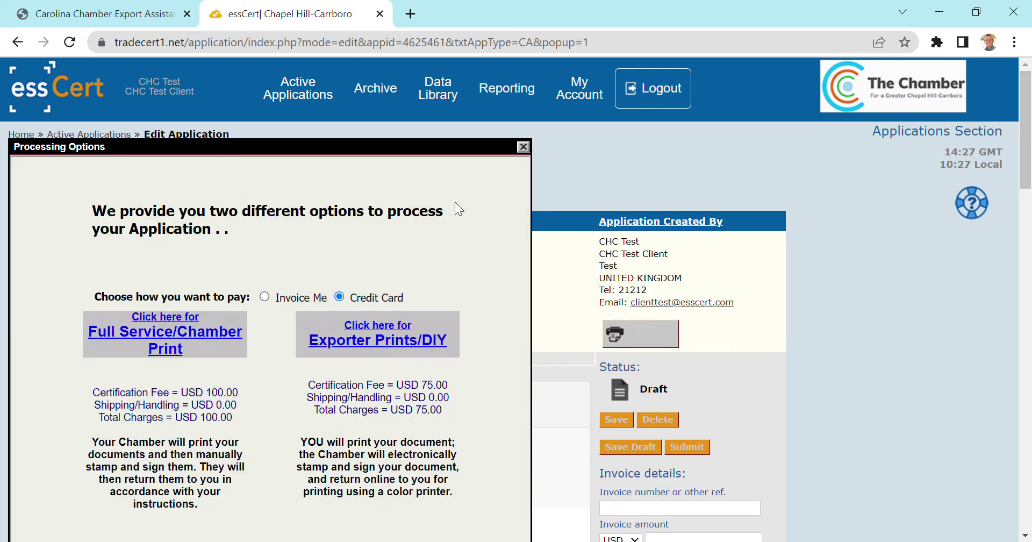
left_click_drag(439, 157, 451, 147)
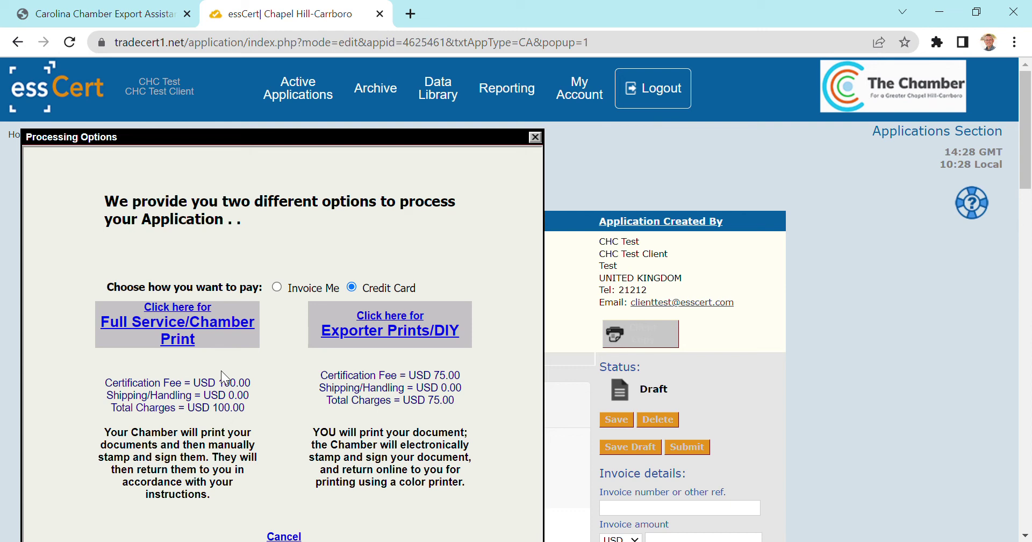
left_click(442, 340)
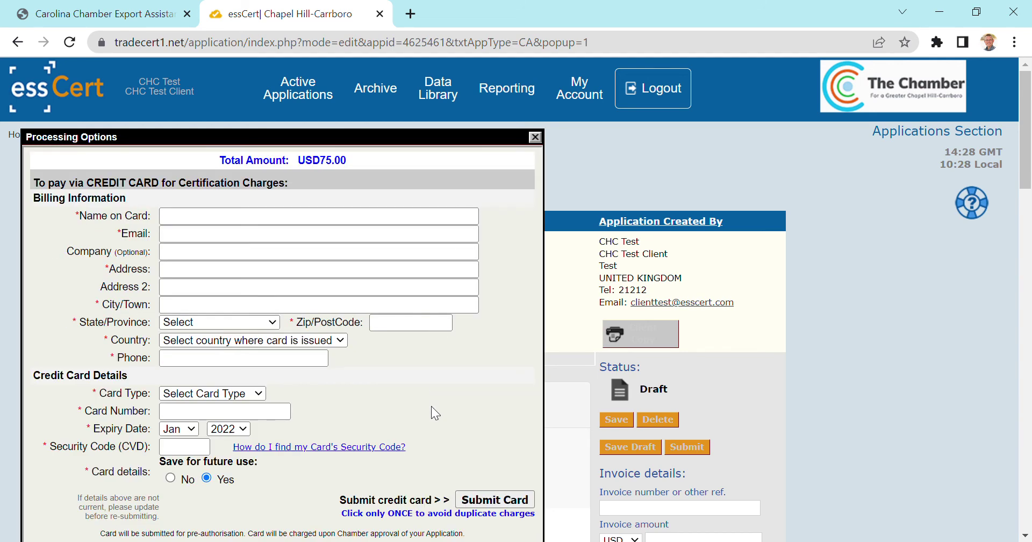
Step: Look over the credit card payment form and cancel the submission without entering card details
scroll(433, 411, "down", 1)
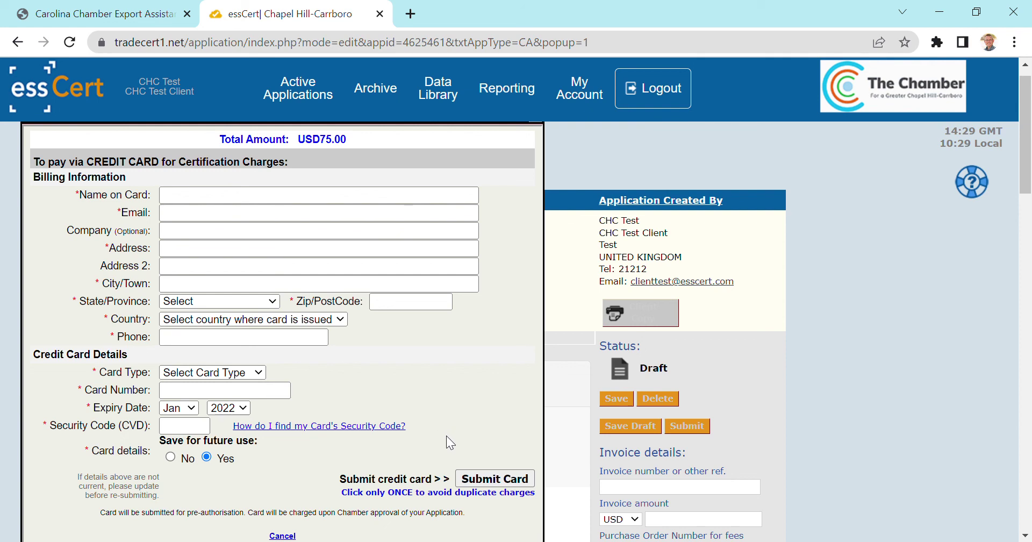
scroll(515, 391, "up", 1)
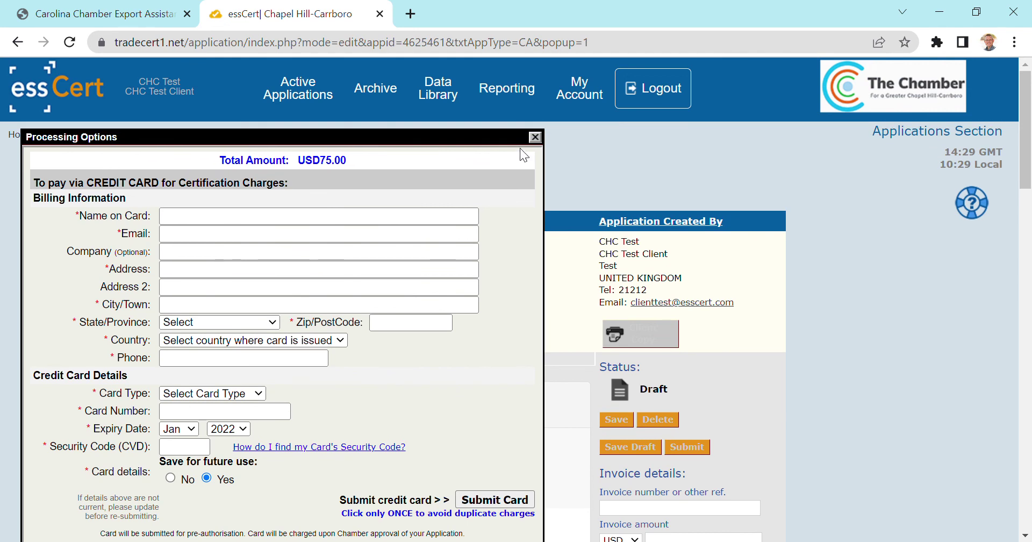
left_click(535, 138)
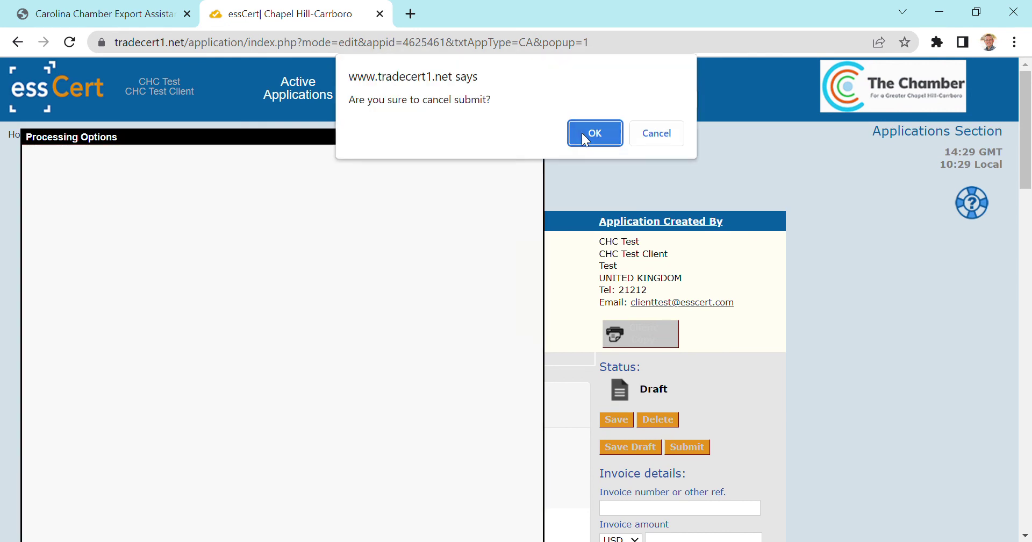
left_click(584, 133)
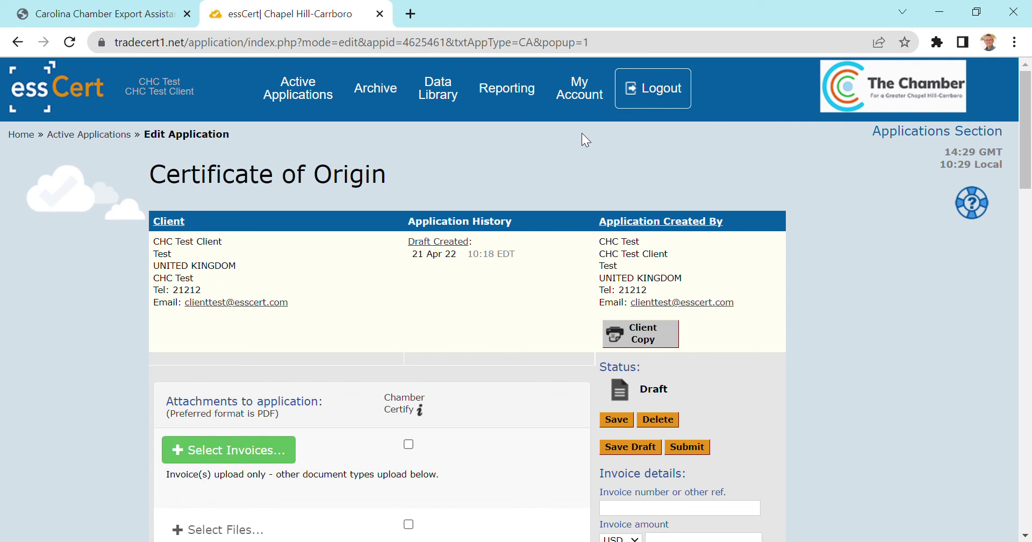
Step: View the active applications list and the archive of applications, and return to the active applications
left_click(306, 105)
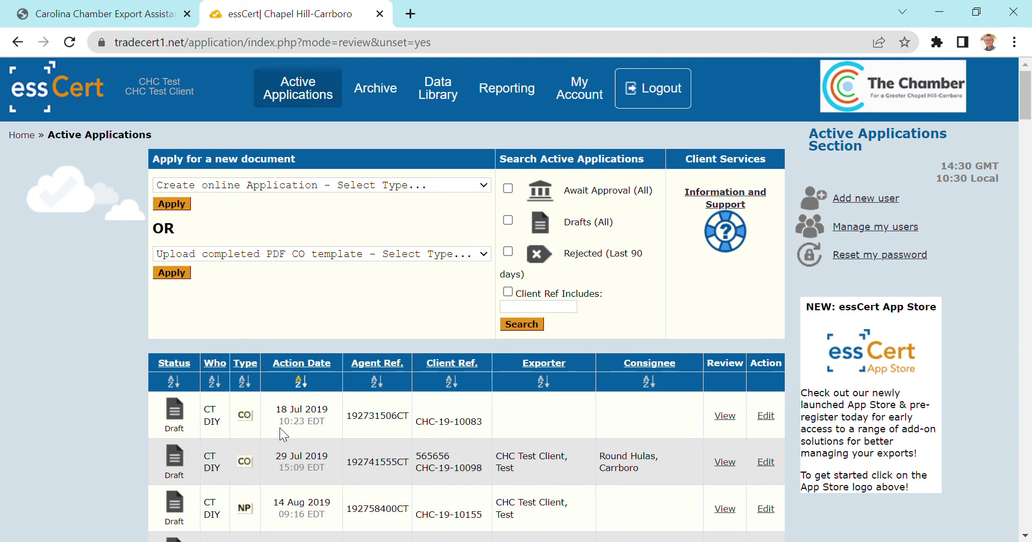
left_click(393, 93)
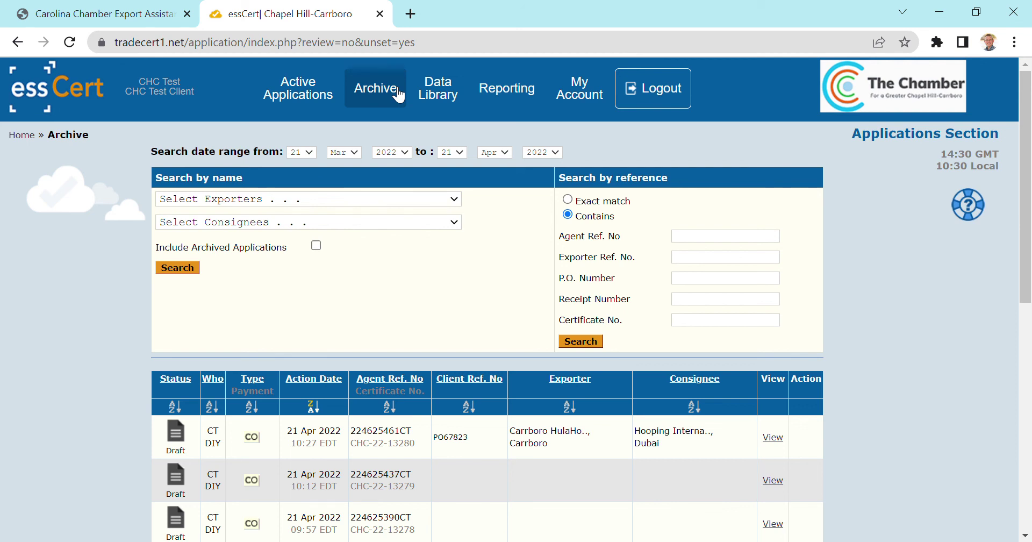
left_click(332, 102)
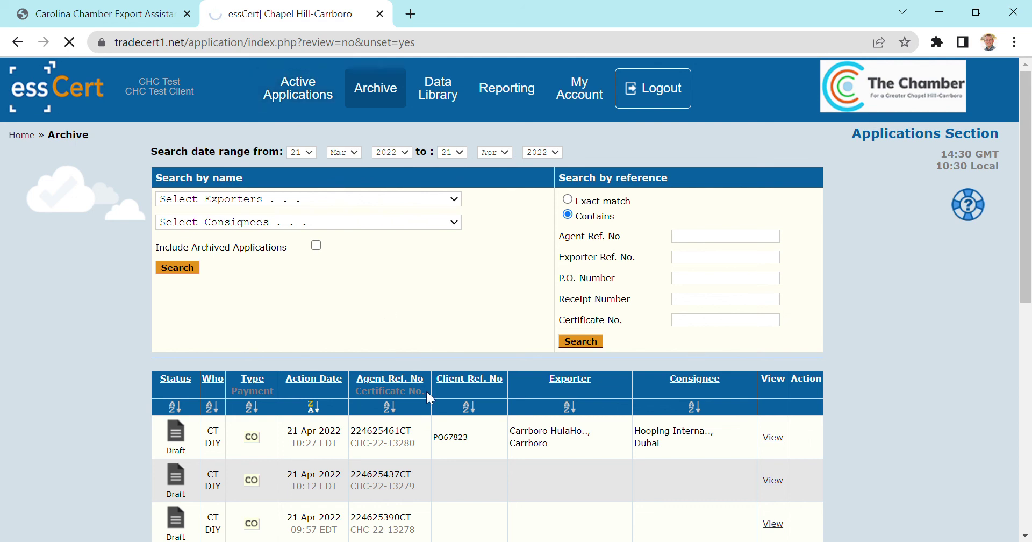